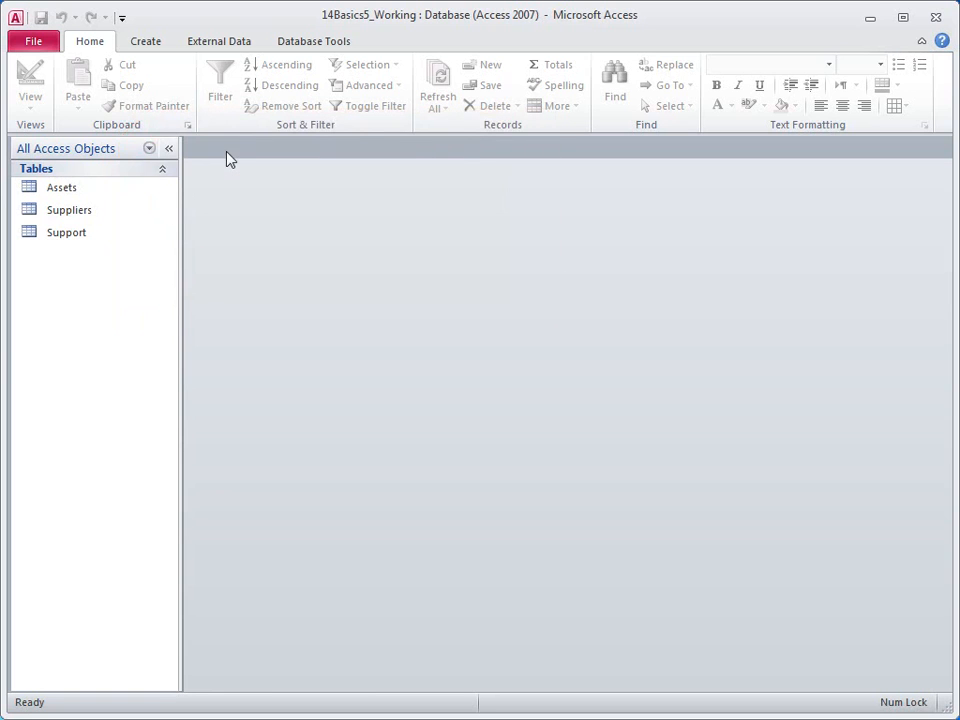
Step: Create a form from the Suppliers table and delete its Supplier_ID label and field
click(92, 215)
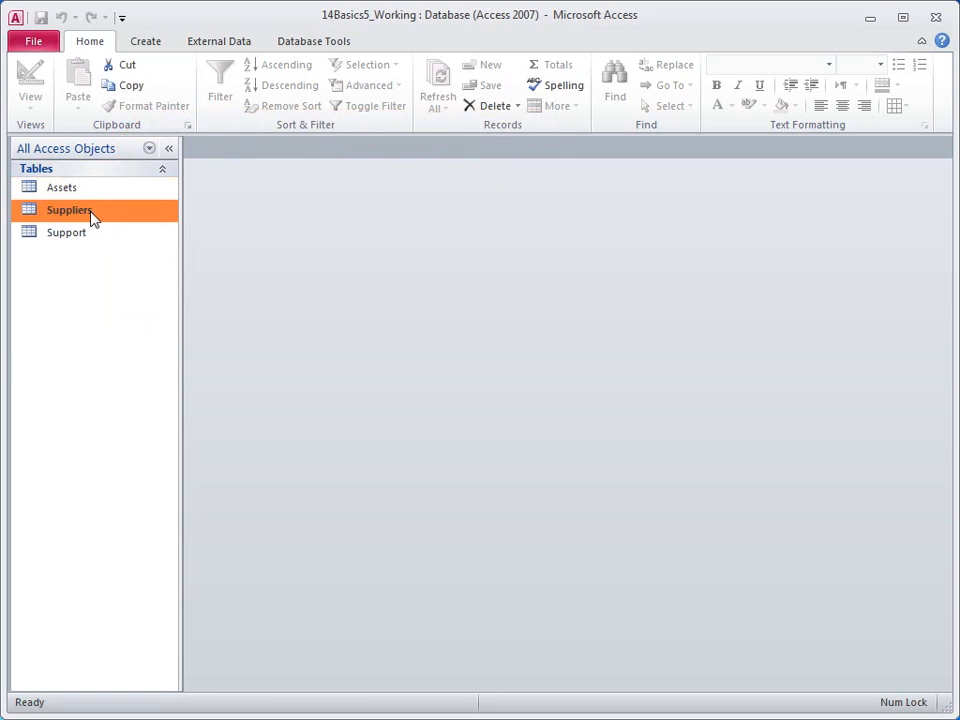
click(146, 44)
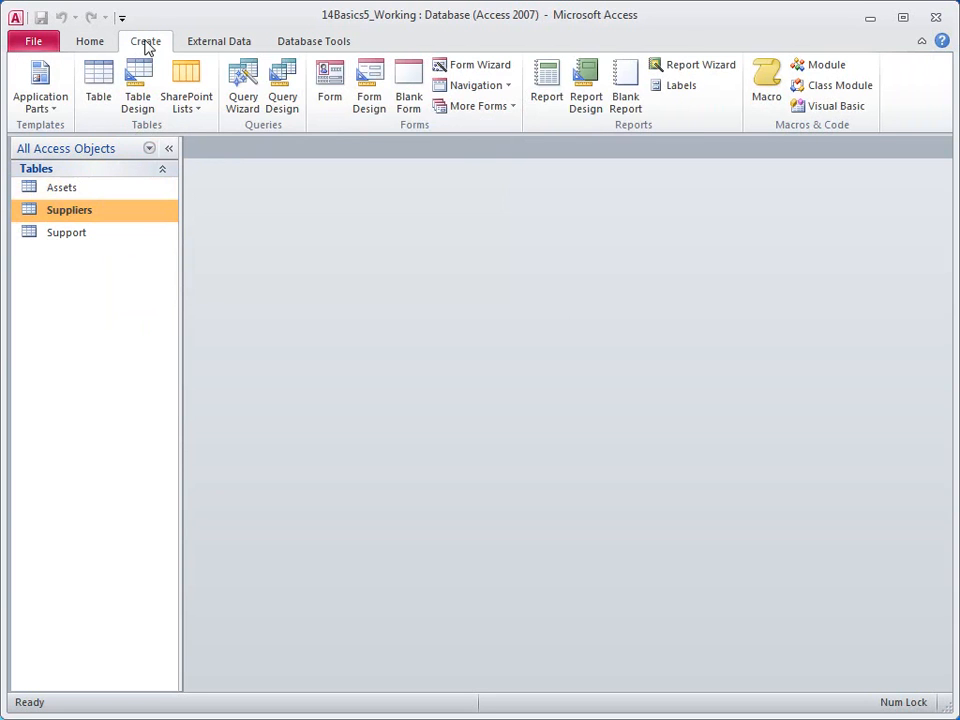
click(331, 93)
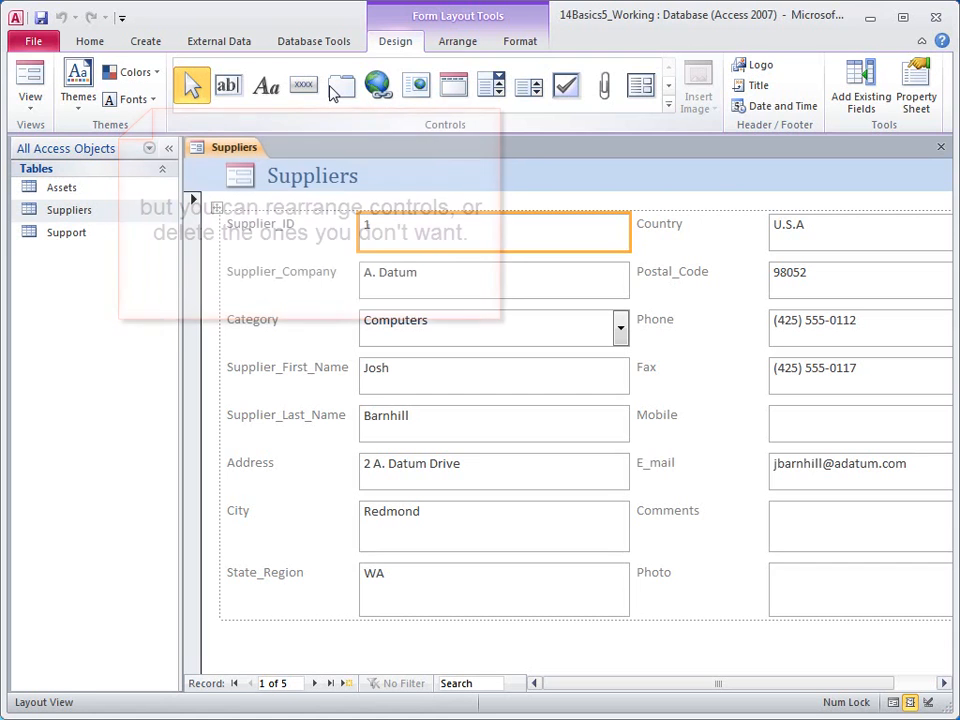
ctrl+click(310, 247)
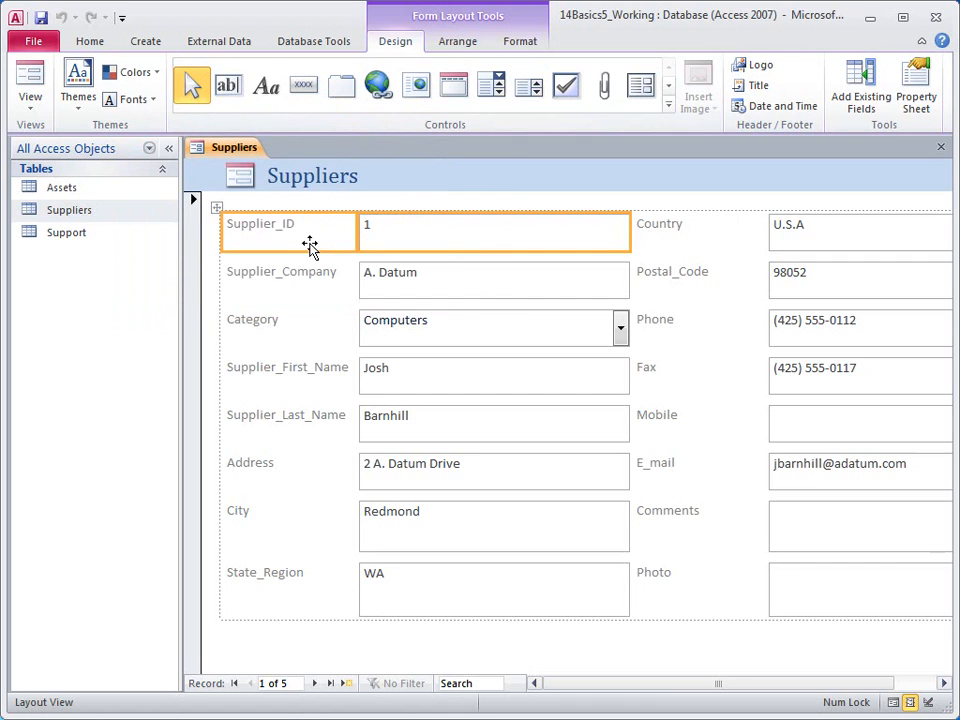
key(Delete)
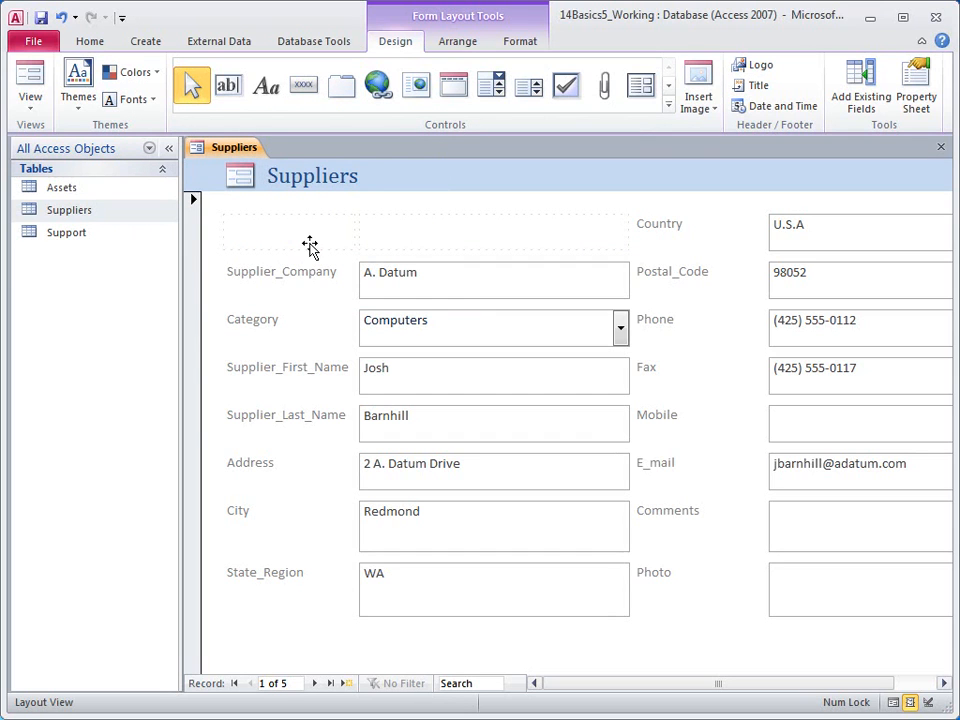
Step: Create a split form based on the Assets table
click(105, 195)
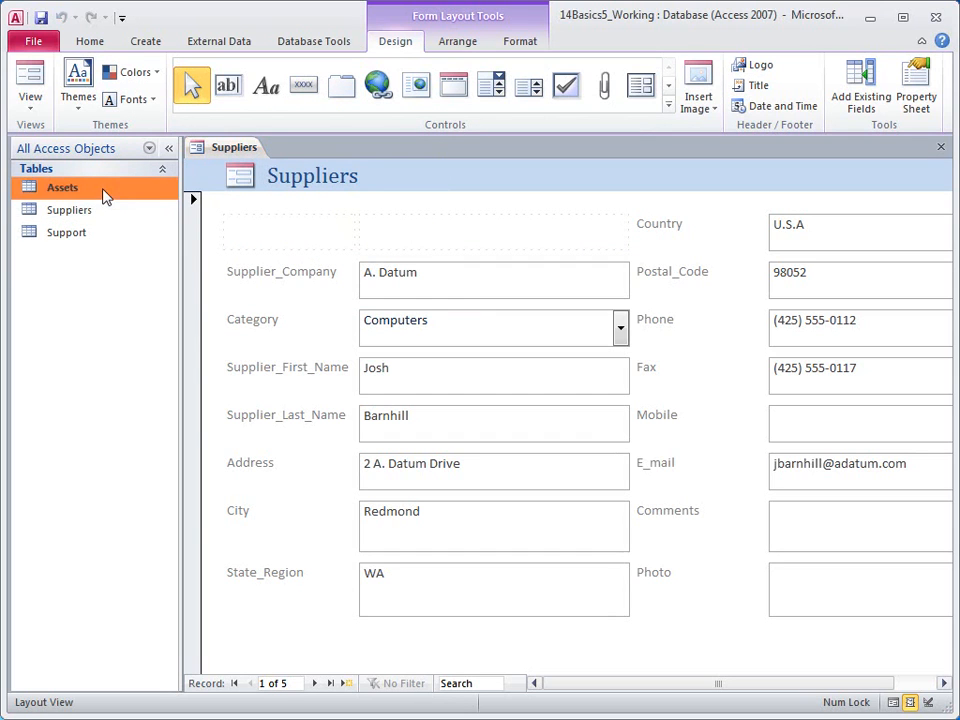
click(147, 42)
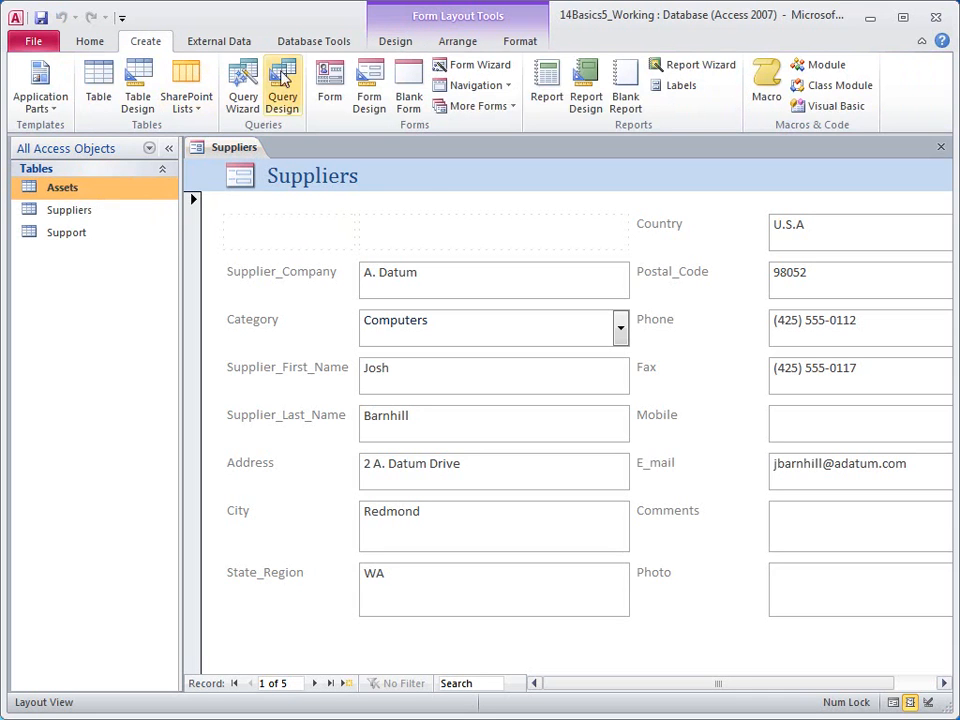
click(482, 108)
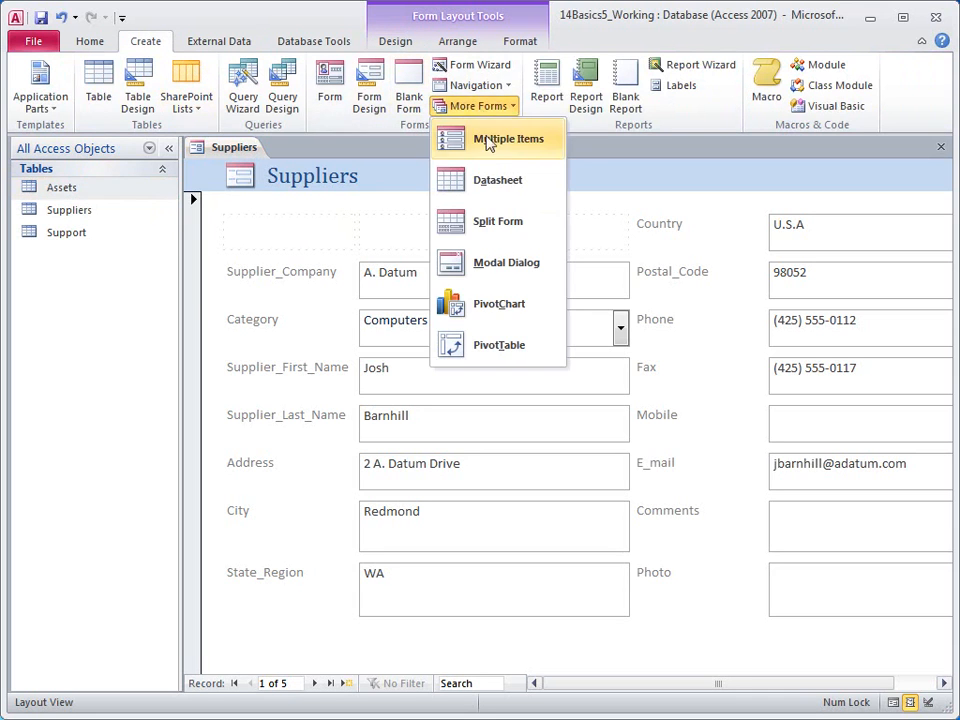
click(505, 220)
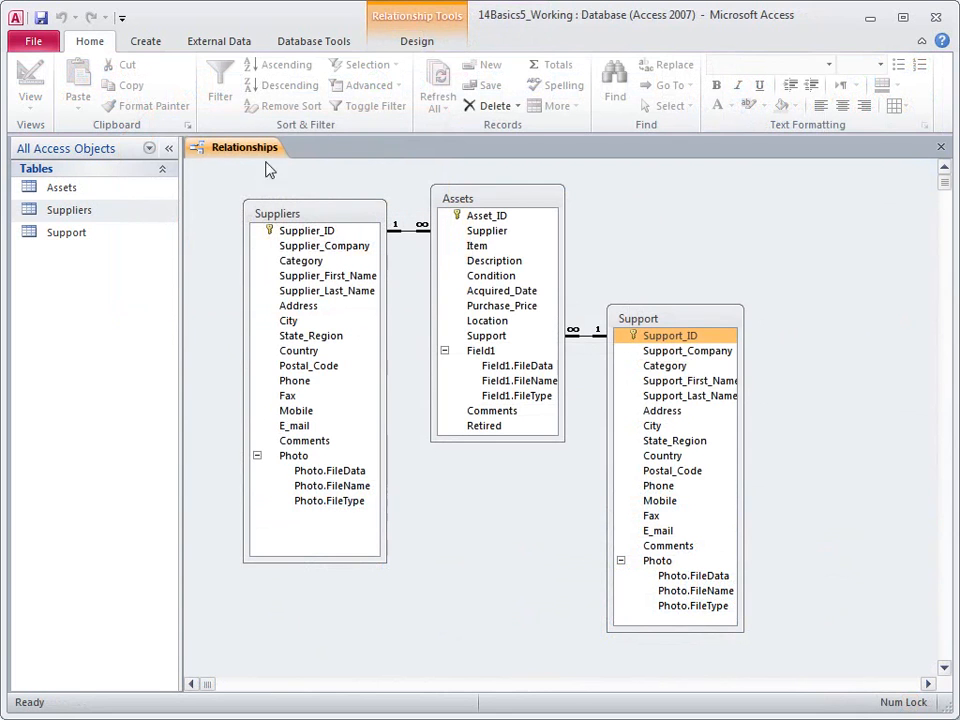
Step: Create a form from the related Suppliers table and view the asset records embedded in its lower part
click(150, 214)
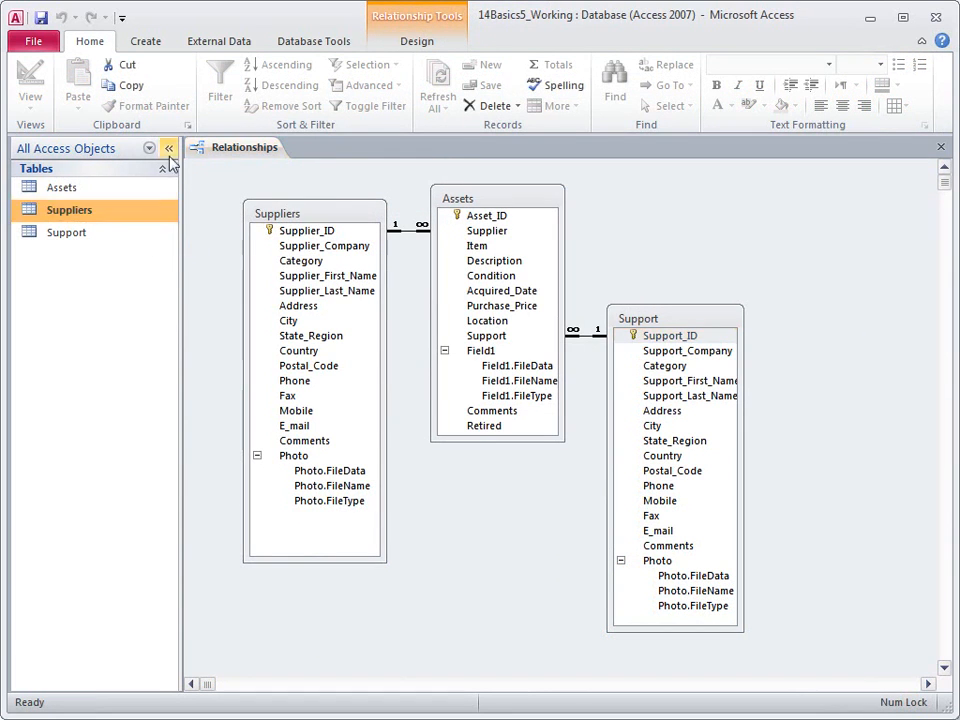
click(152, 42)
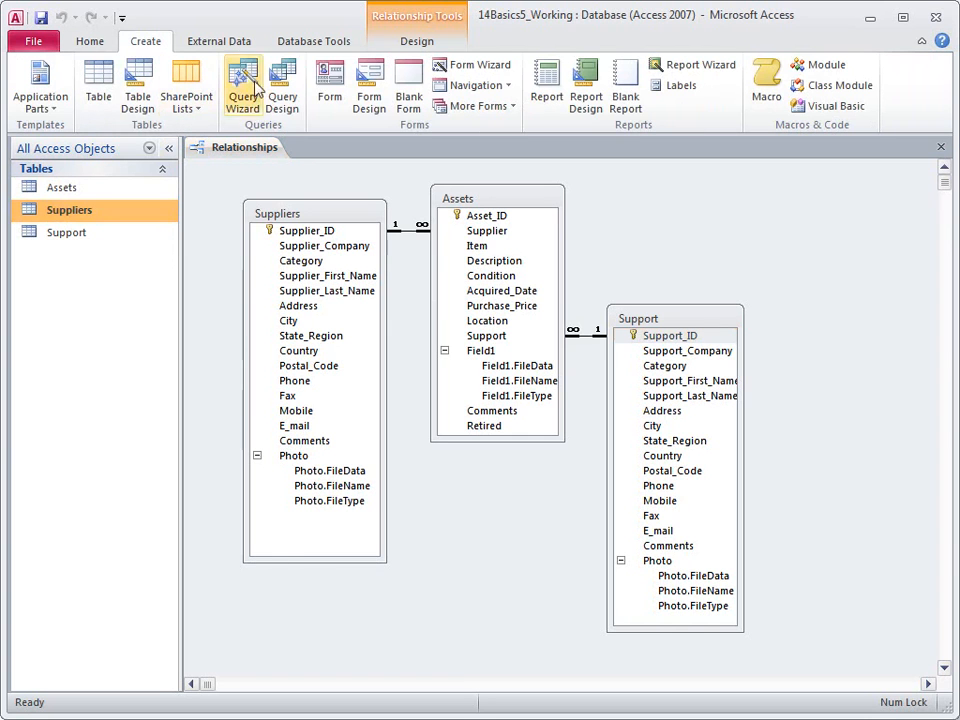
click(330, 90)
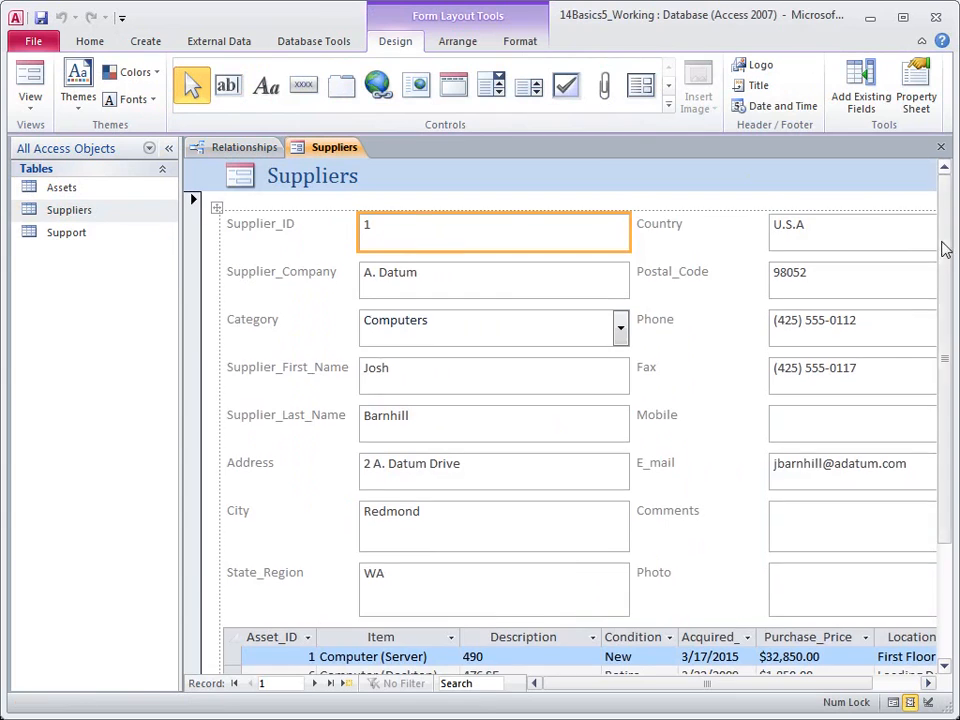
drag(943, 244, 944, 270)
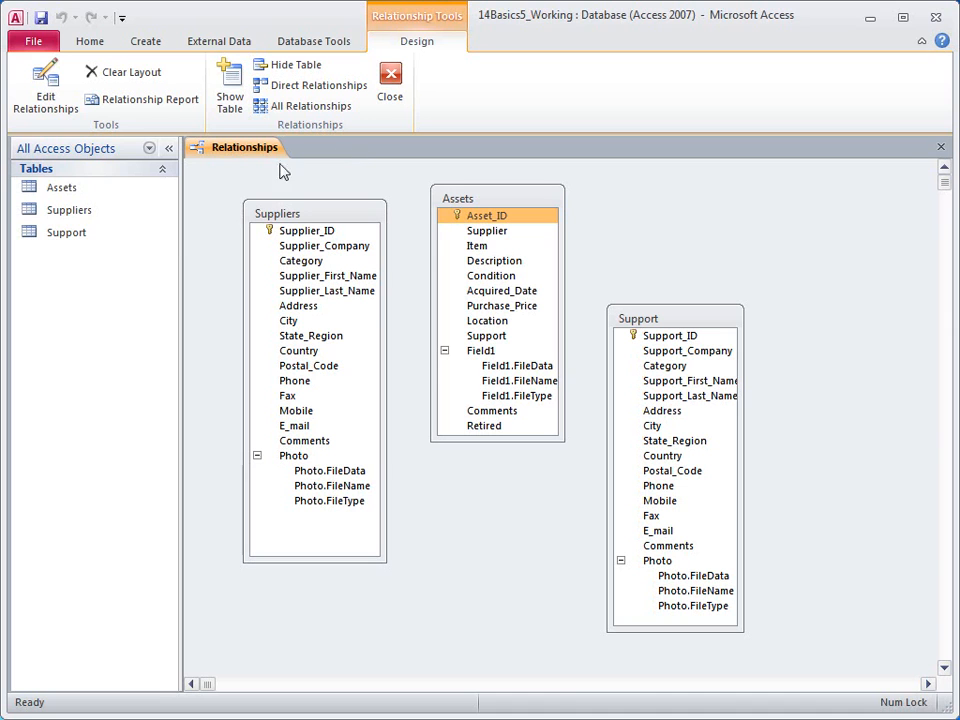
Step: With the table relationships removed, create a basic form from the Suppliers table for use as the main form
click(73, 214)
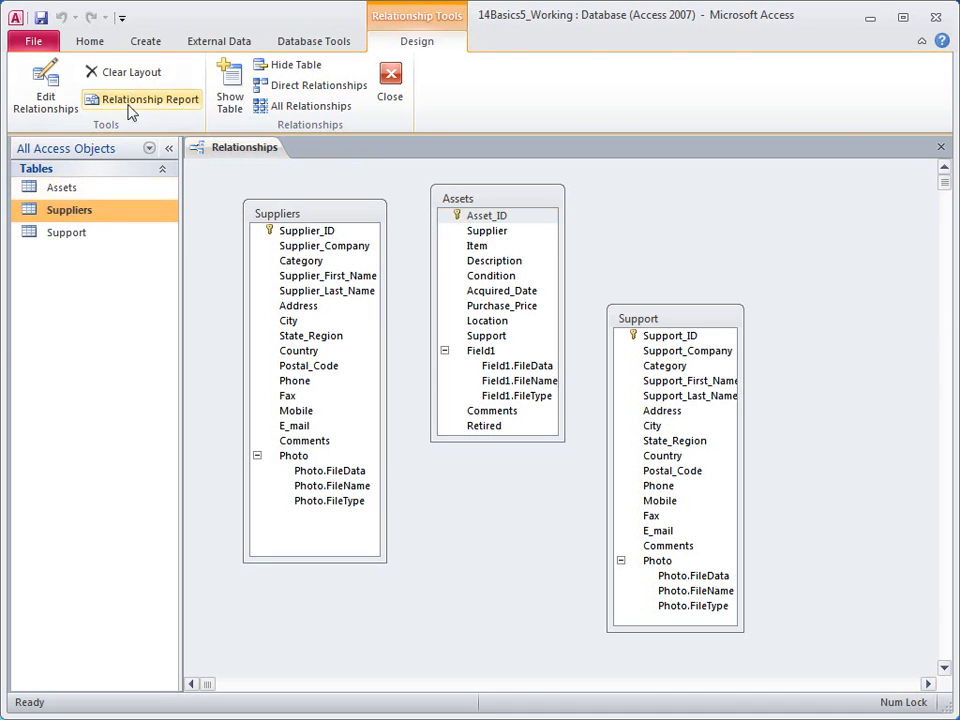
click(150, 42)
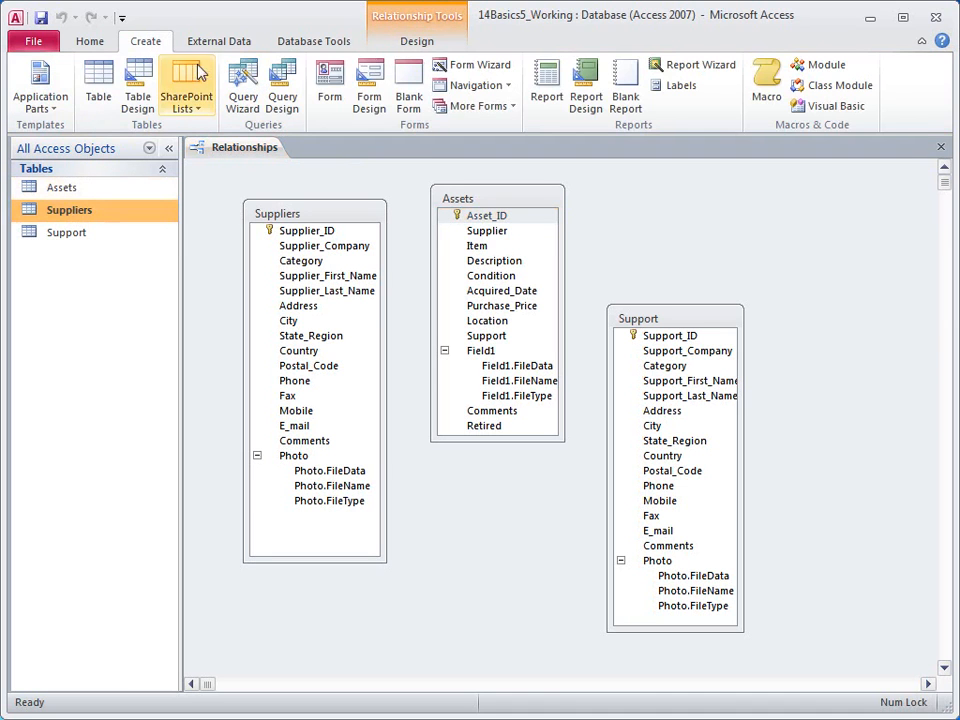
click(330, 88)
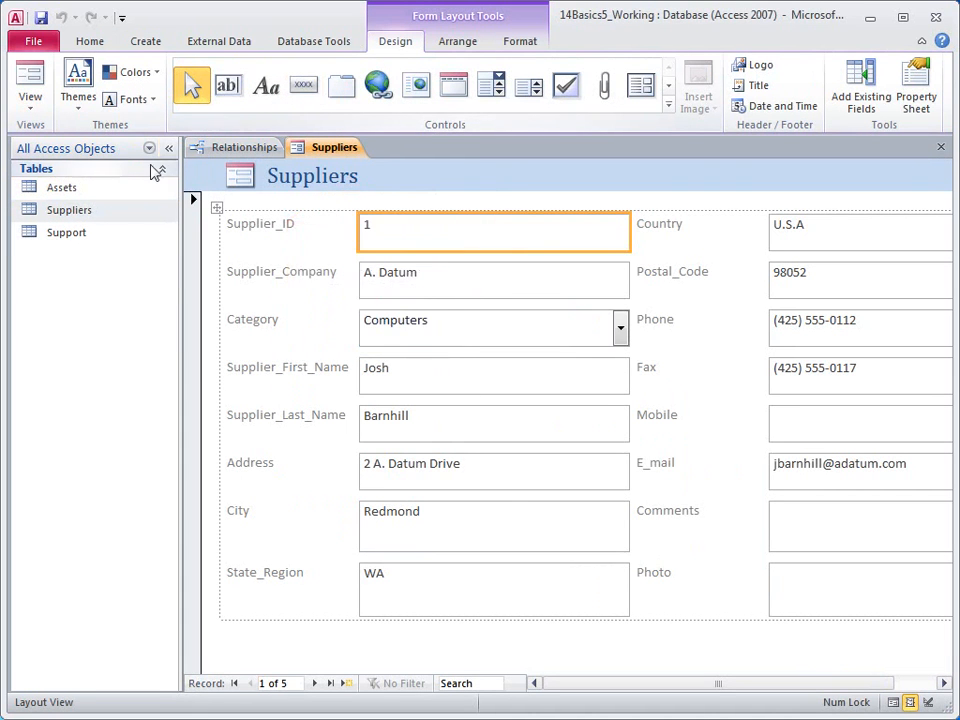
Step: Create a datasheet form based on the Assets table
click(91, 192)
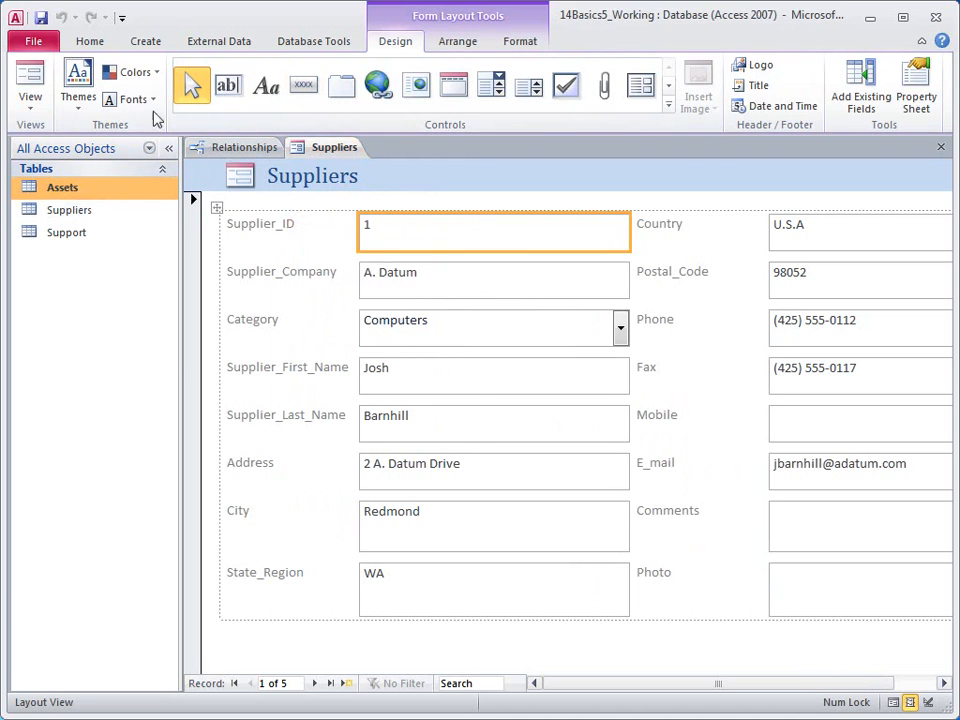
click(148, 44)
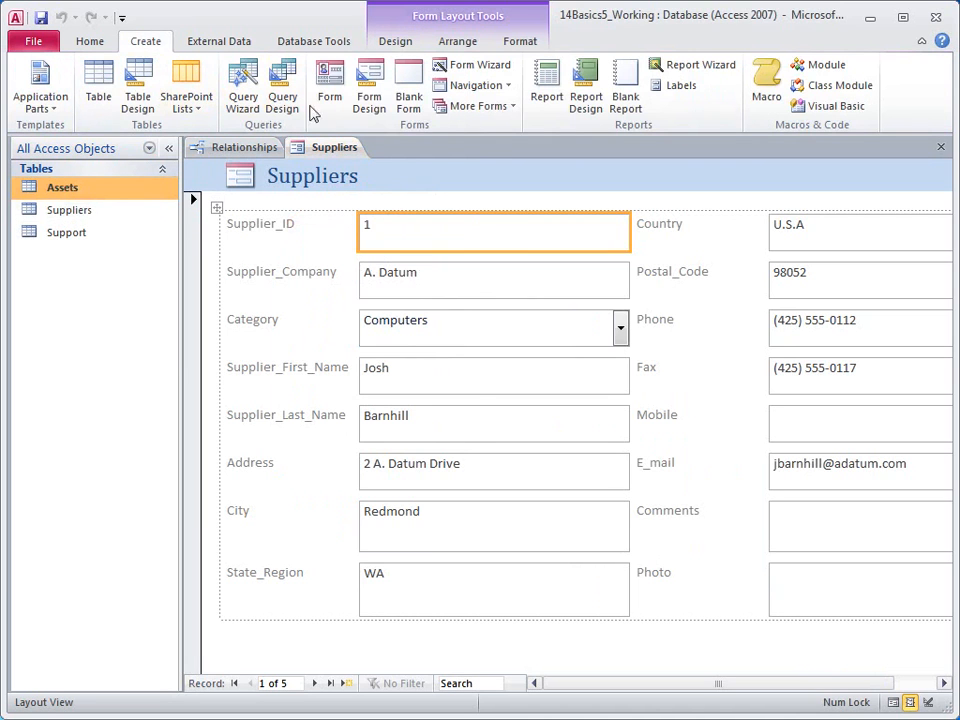
click(498, 108)
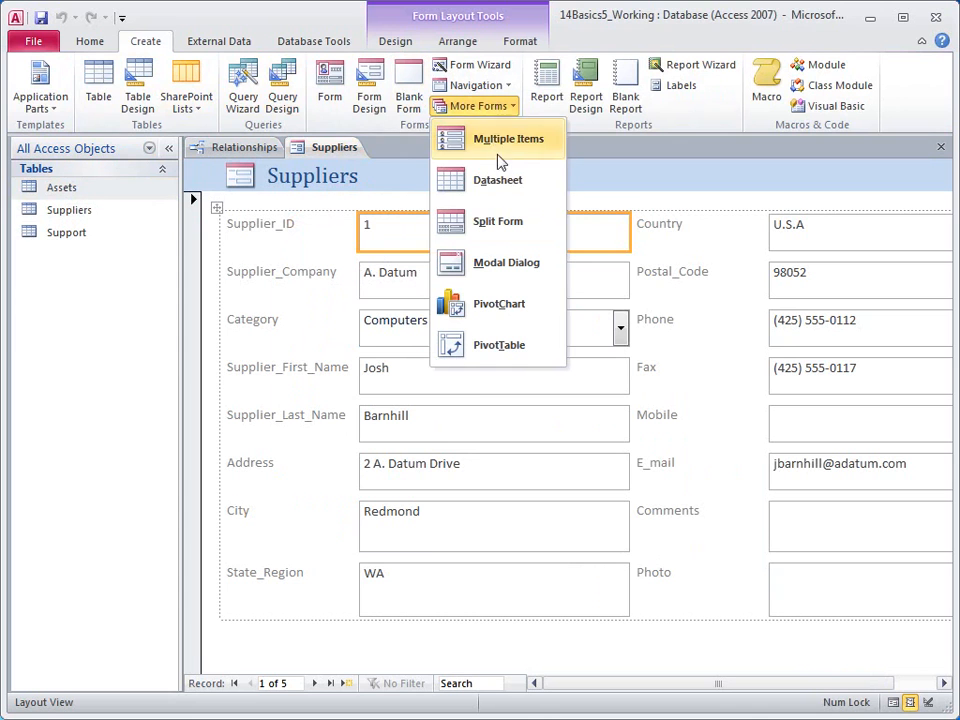
click(503, 183)
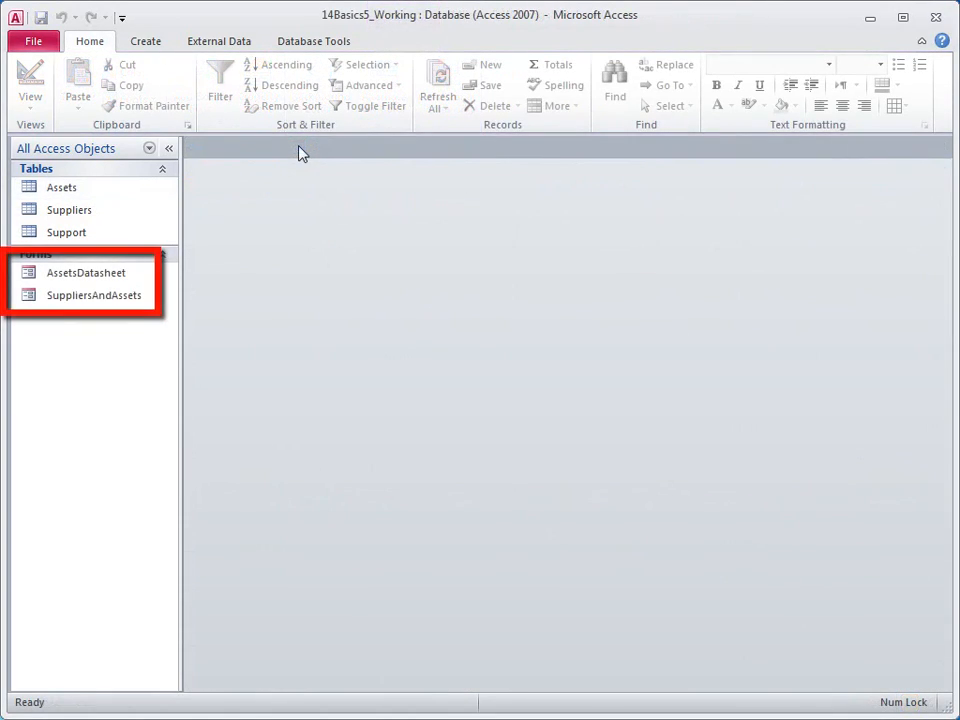
Step: Open the SuppliersAndAssets form in Layout View and insert the AssetsDatasheet form as a subform below the State_Region row
right_click(116, 300)
click(171, 327)
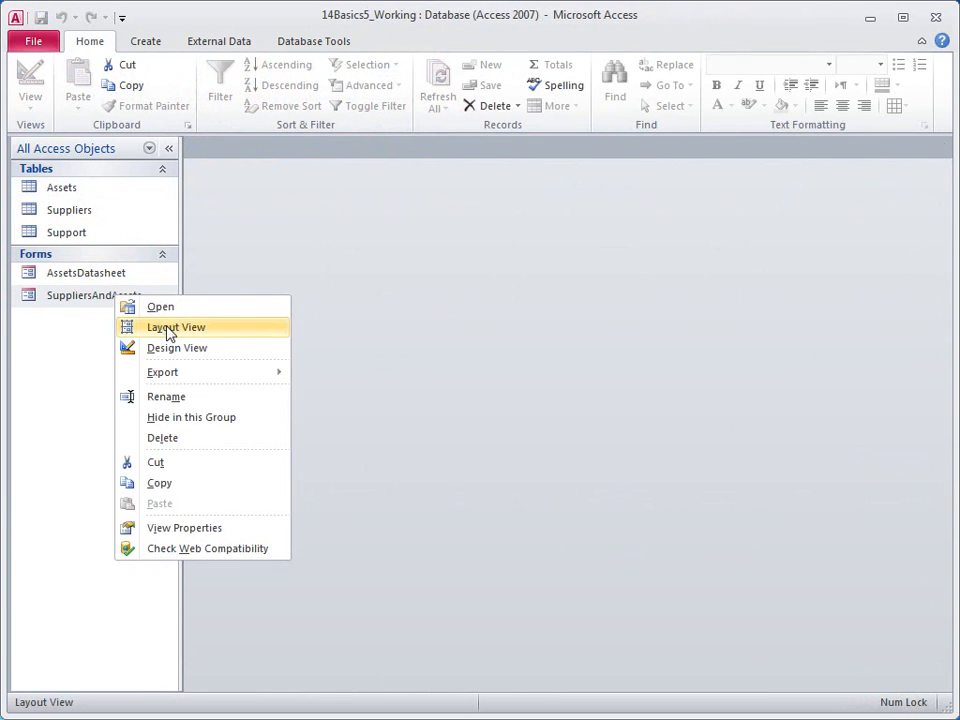
click(125, 275)
drag(116, 280, 247, 515)
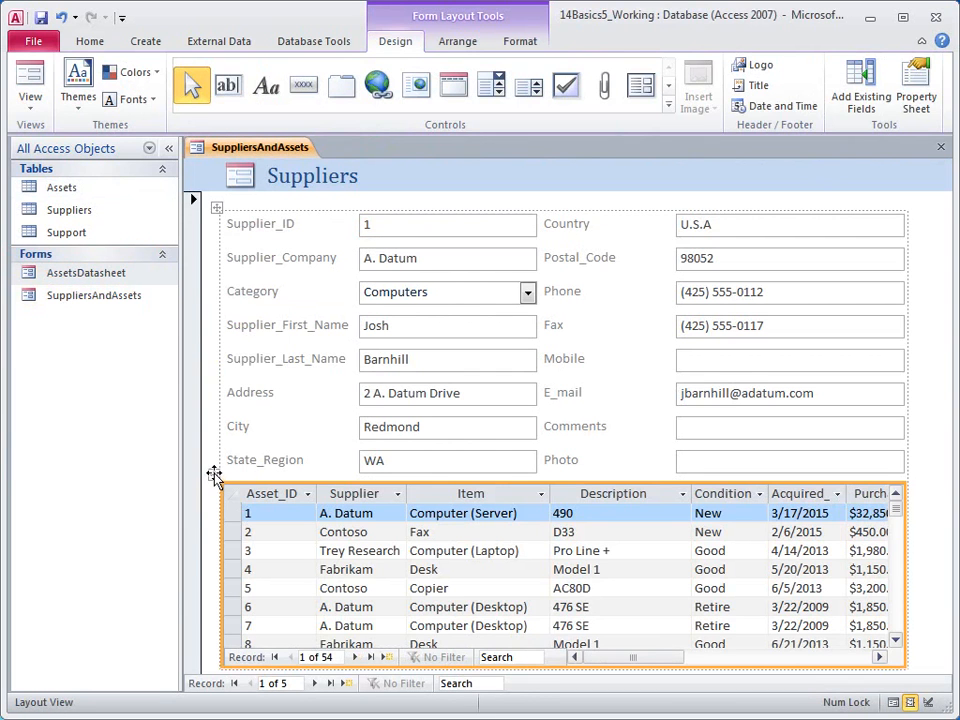
Step: Link the AssetsDatasheet subform to the main form with master field Supplier_ID and child field Supplier, and advance to the next supplier record
right_click(214, 474)
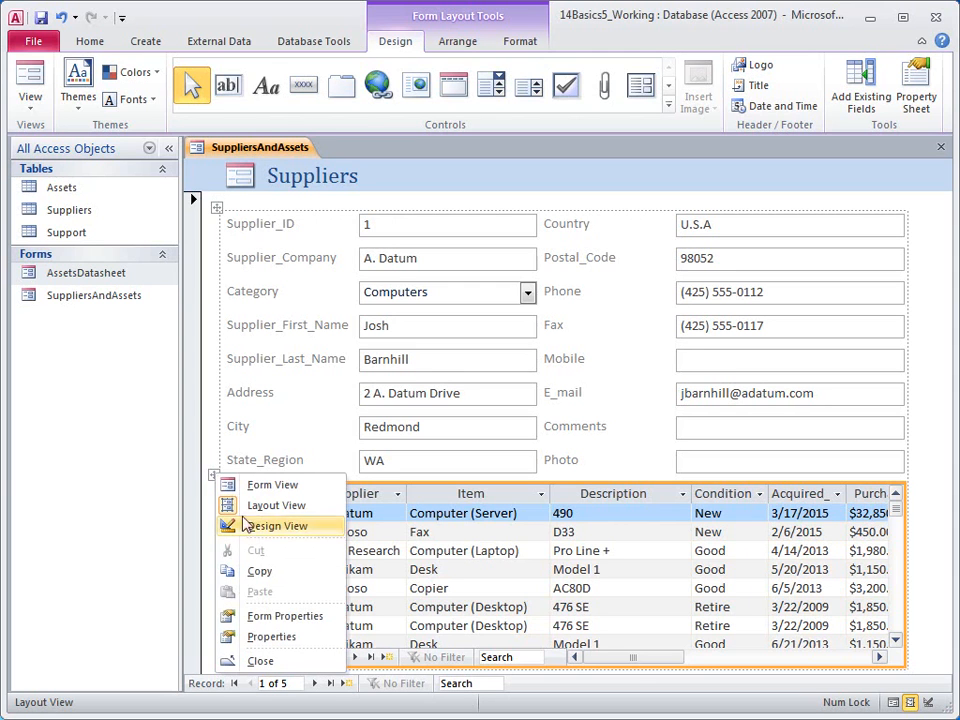
click(272, 636)
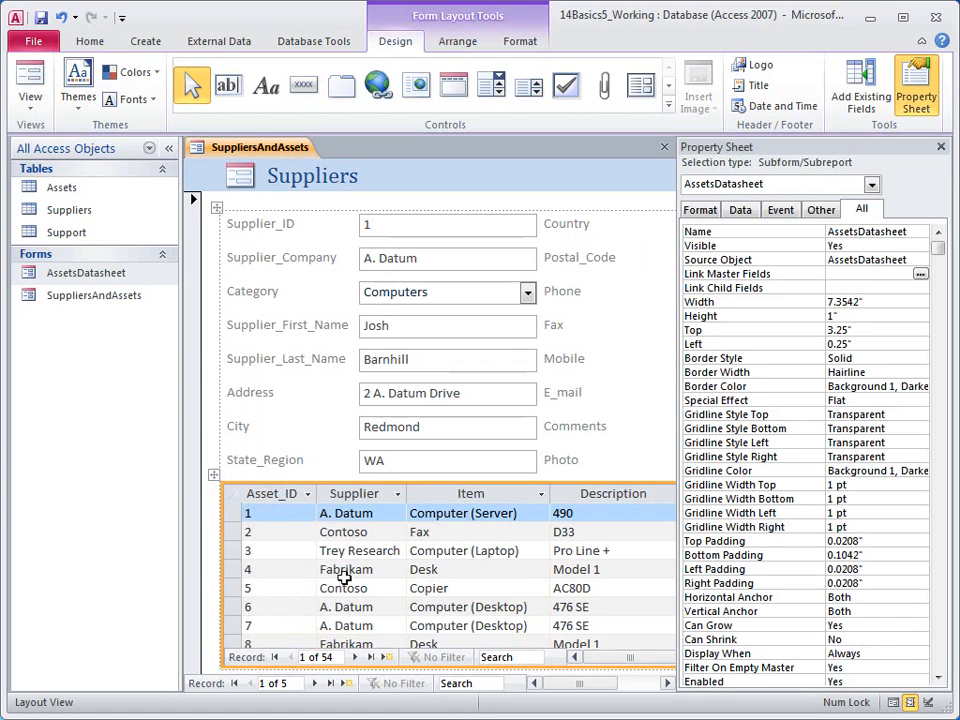
click(920, 275)
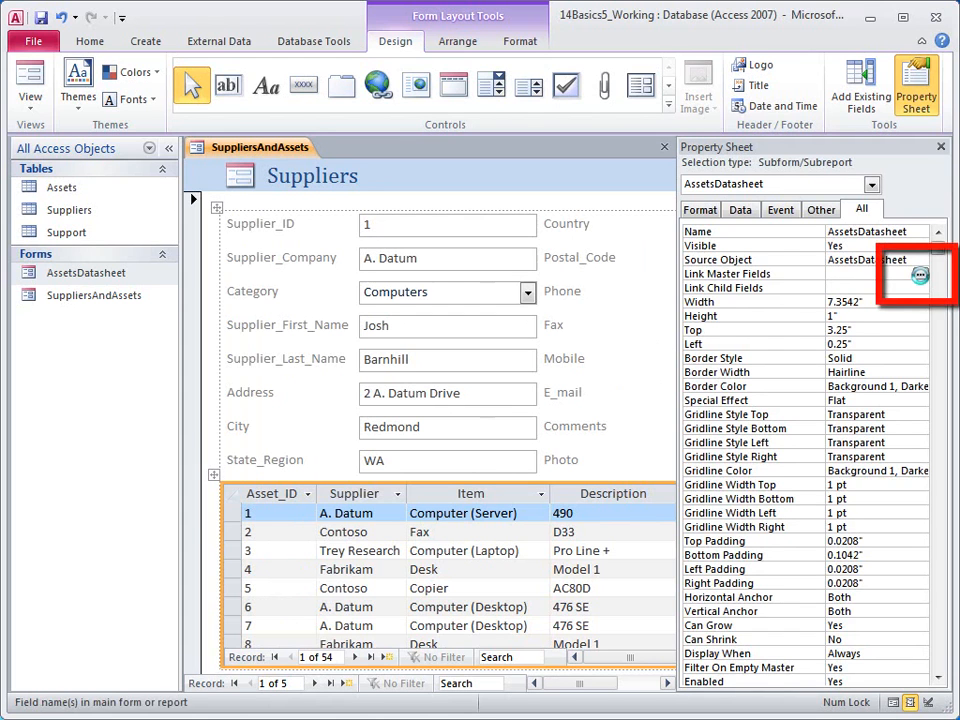
click(920, 275)
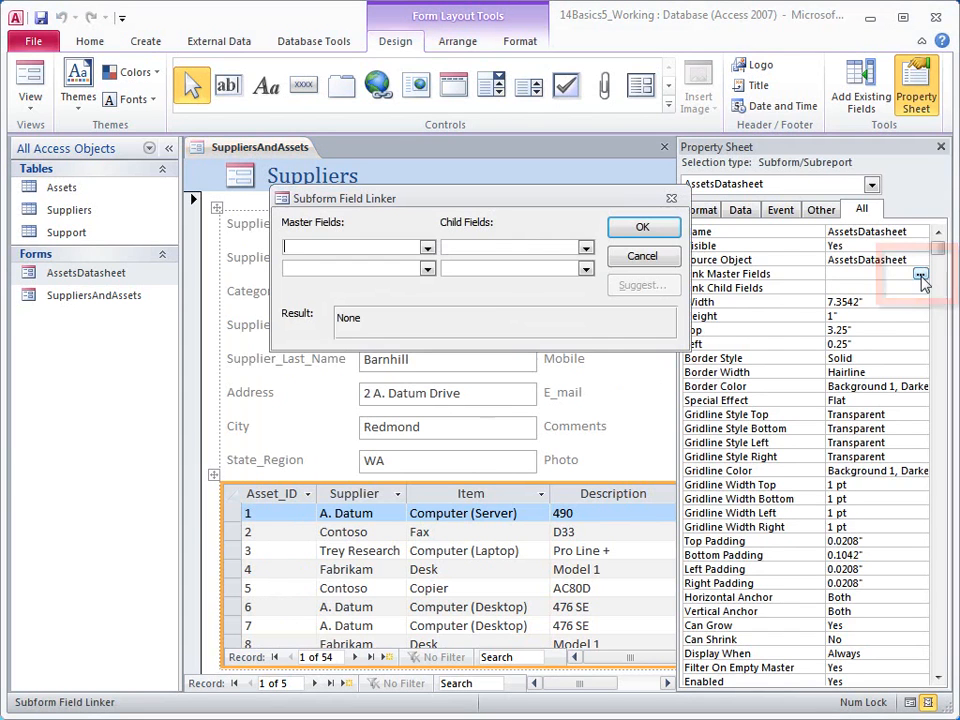
click(427, 251)
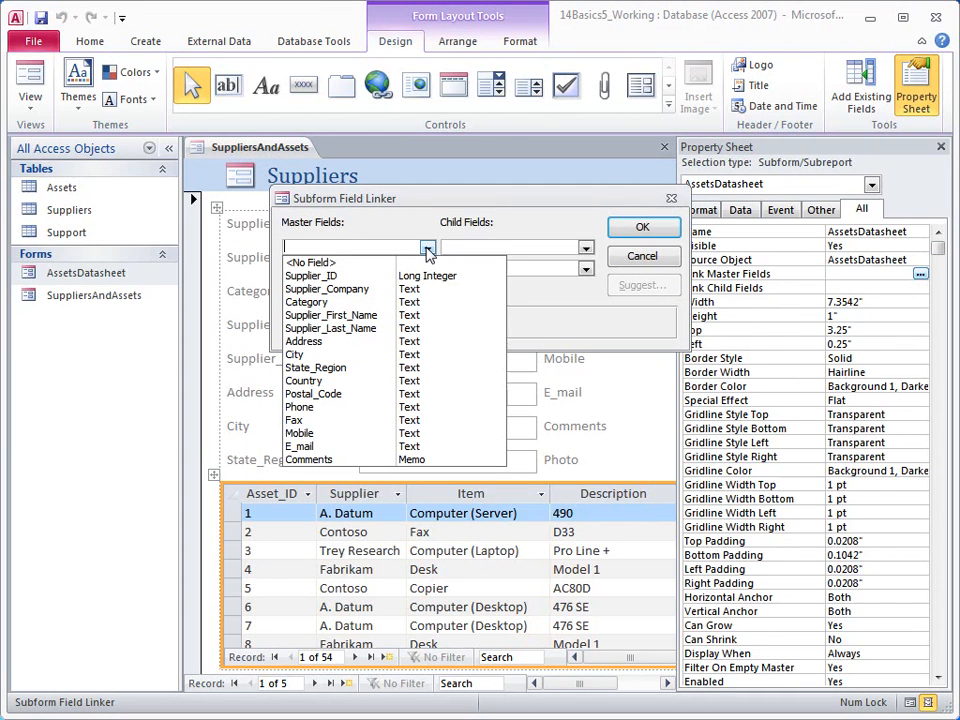
click(370, 278)
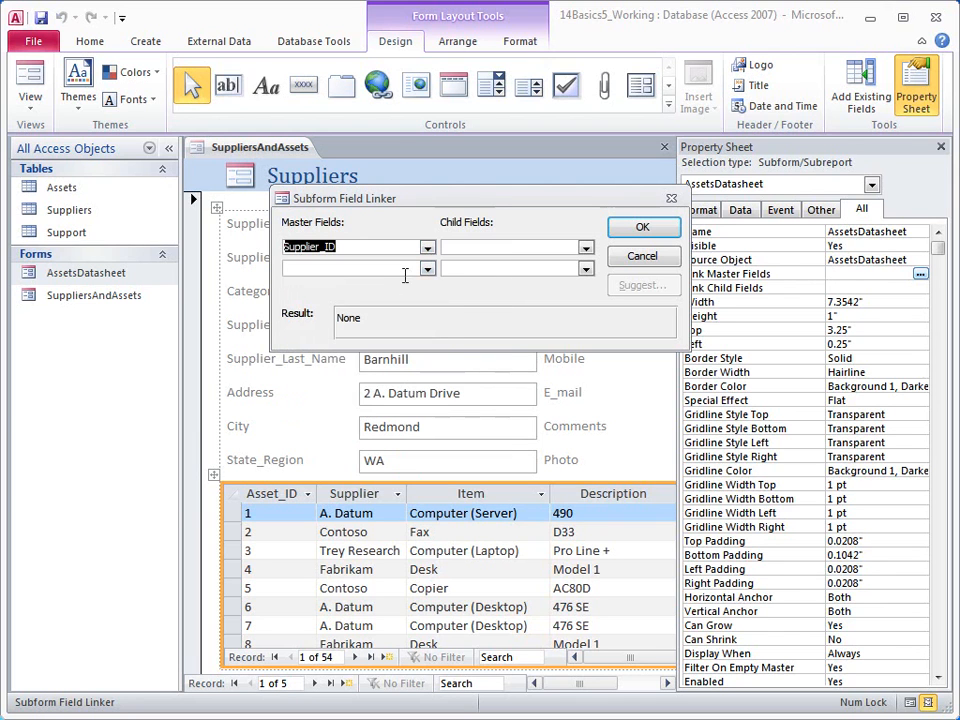
click(585, 248)
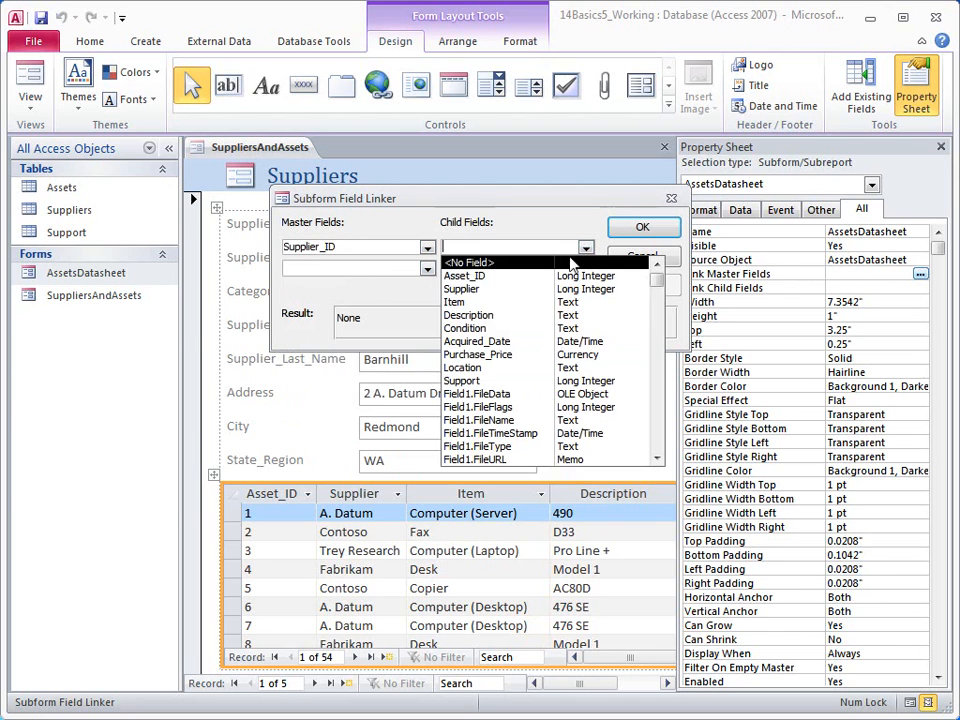
click(530, 289)
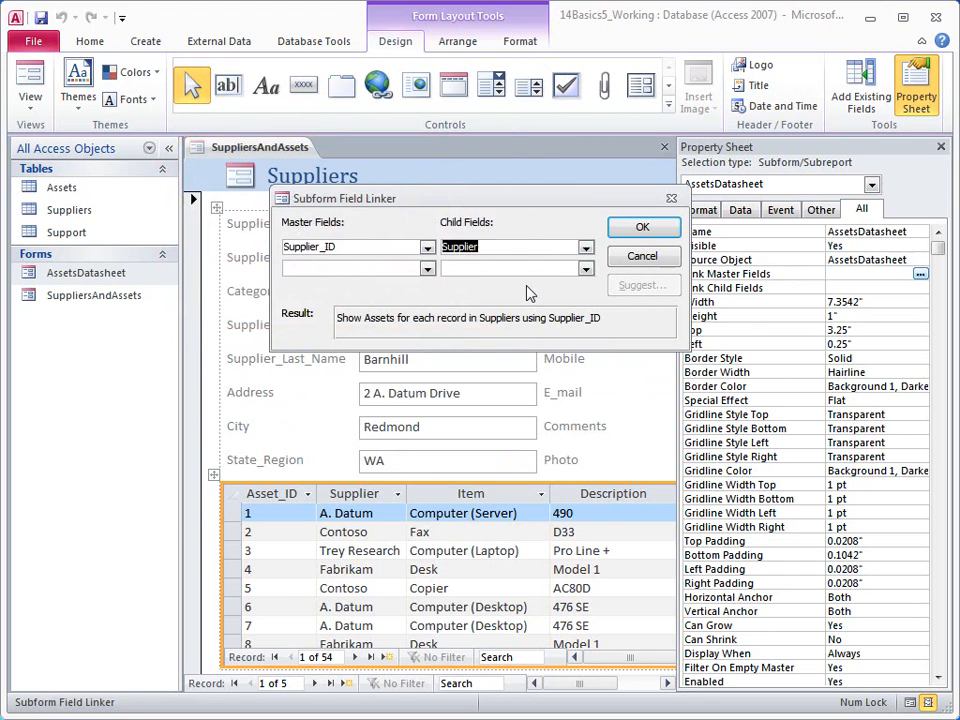
click(642, 230)
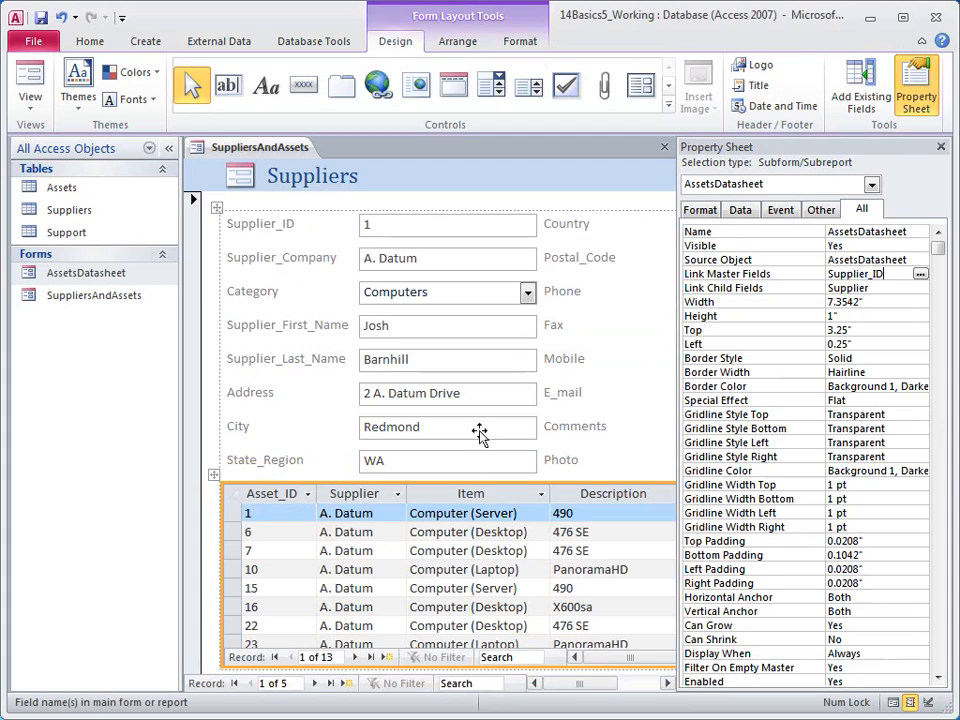
click(314, 683)
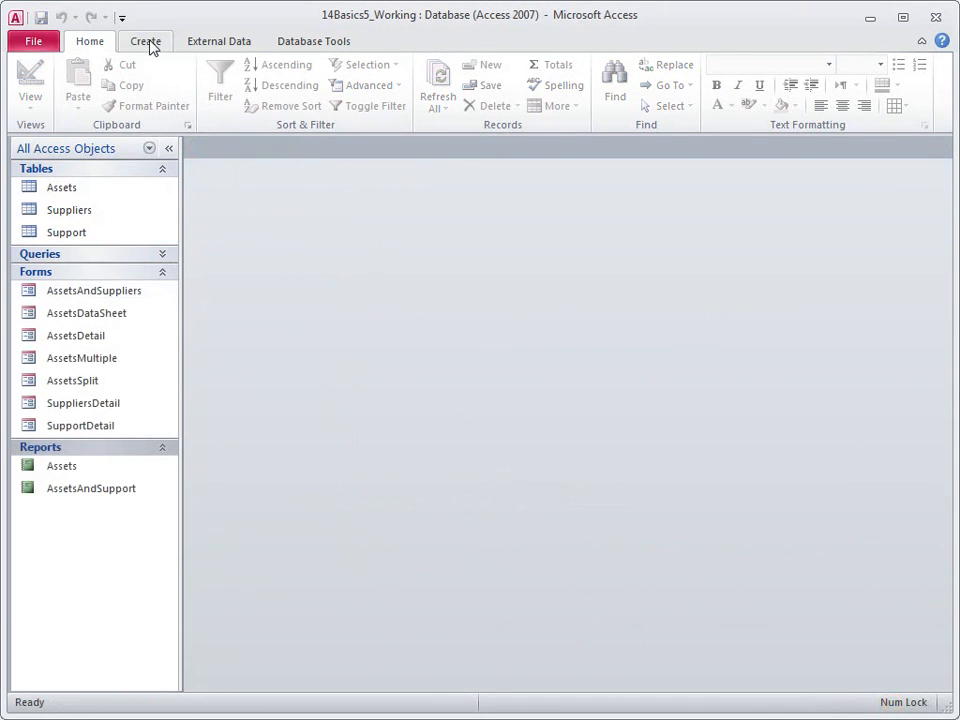
Step: Create a navigation form with vertical tabs along its left side and add the AssetsAndSuppliers and SuppliersDetail forms as tabs
click(147, 42)
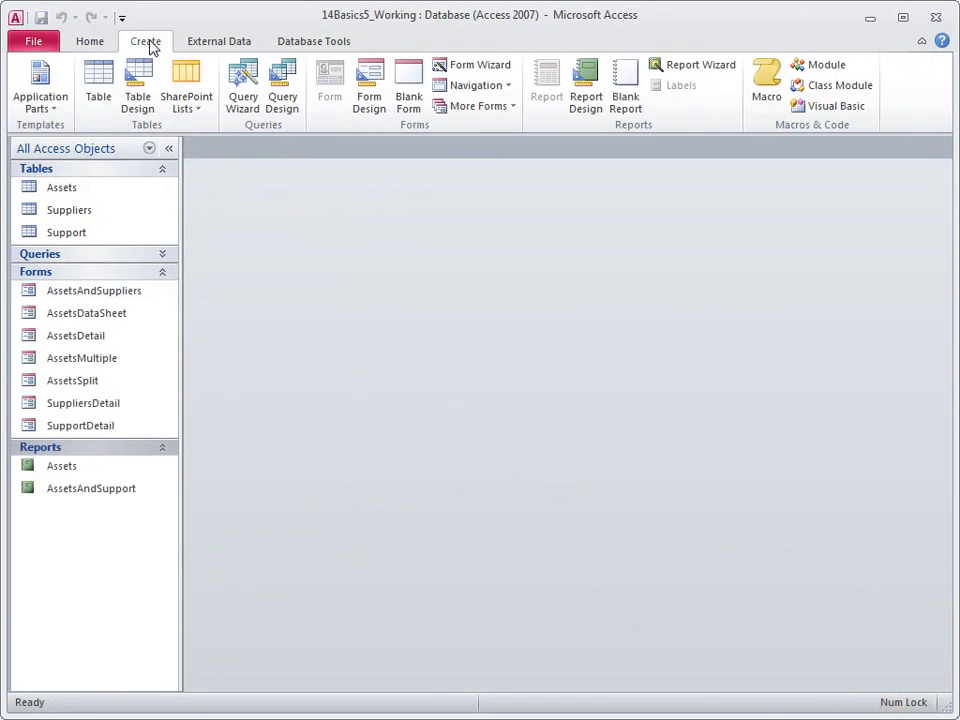
click(480, 87)
click(491, 161)
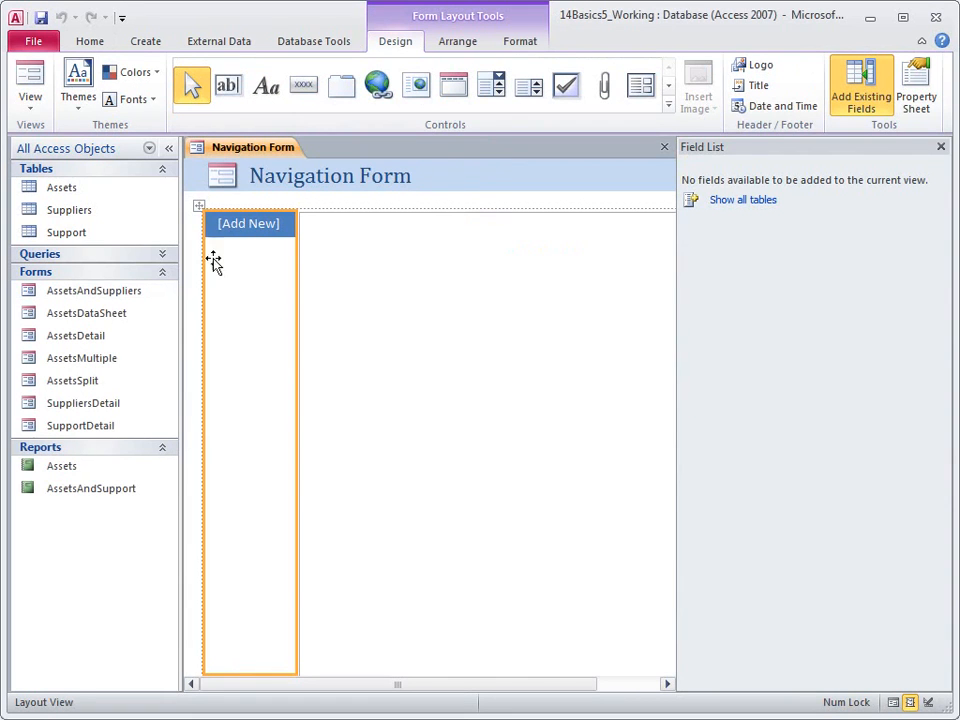
drag(72, 297, 241, 236)
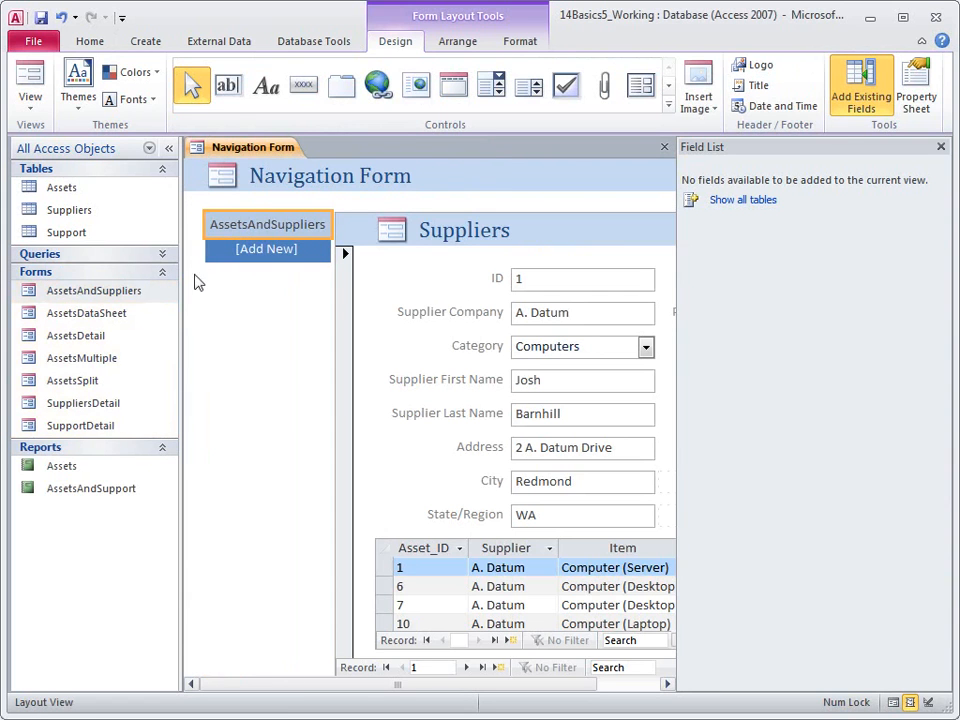
drag(122, 403, 256, 262)
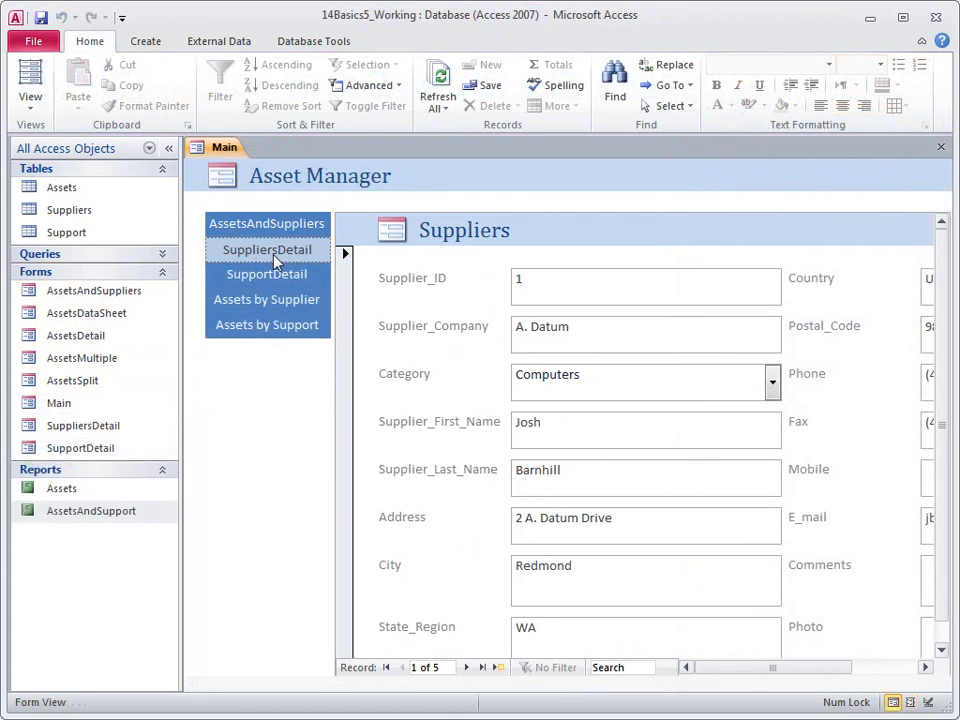
Step: View the AssetsAndSuppliers form and the Assets by Supplier report in the Asset Manager navigation form
click(272, 224)
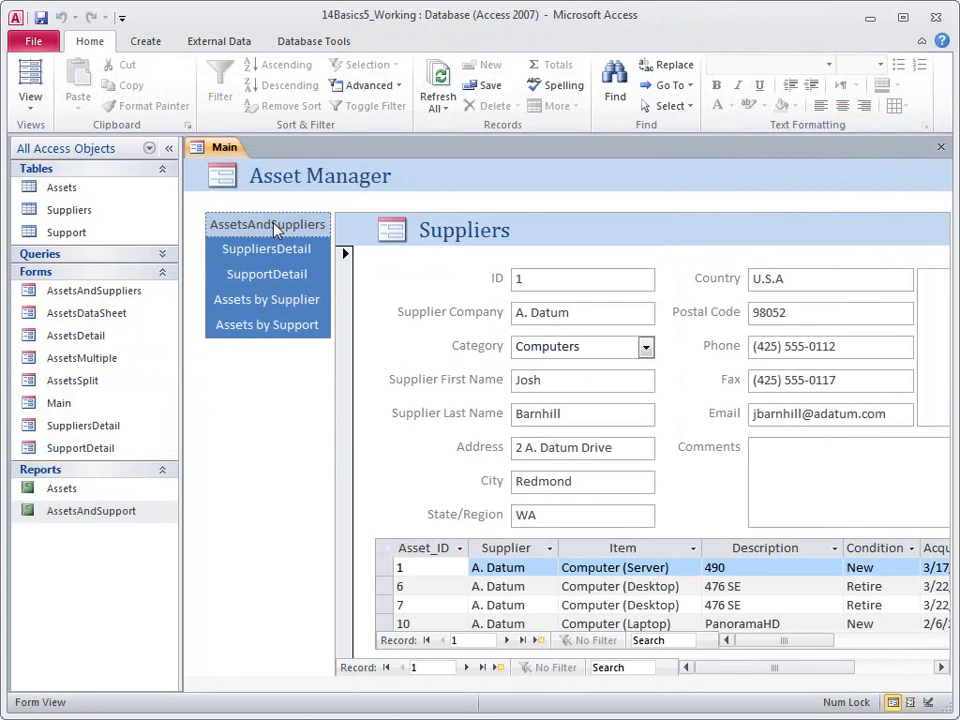
click(277, 309)
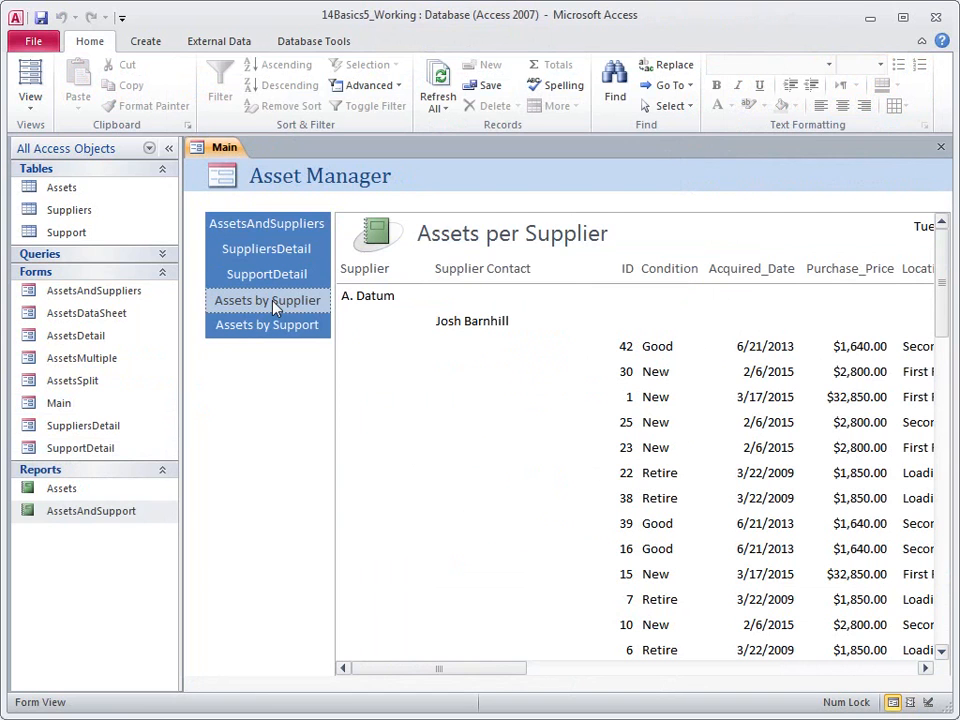